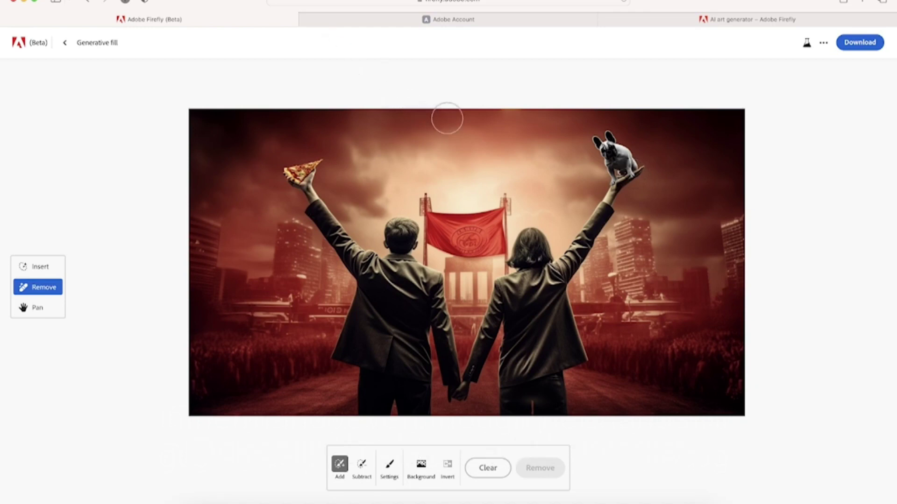
# Open the Firefly web app from Adobe's Firefly product page.
pyautogui.click(454, 21)
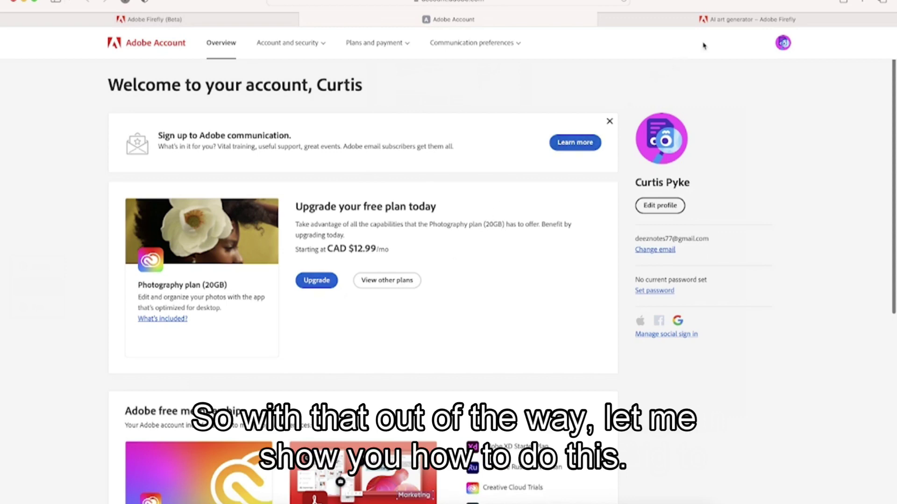
pyautogui.moveTo(738, 20)
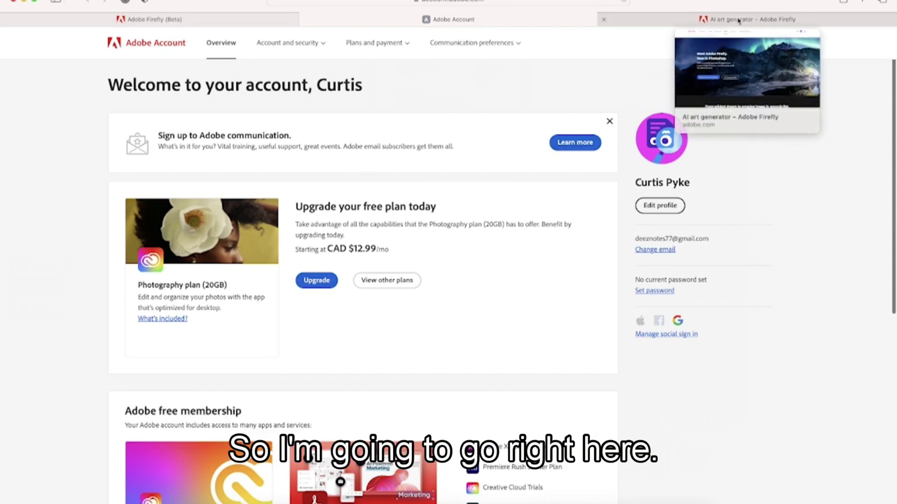
pyautogui.click(738, 21)
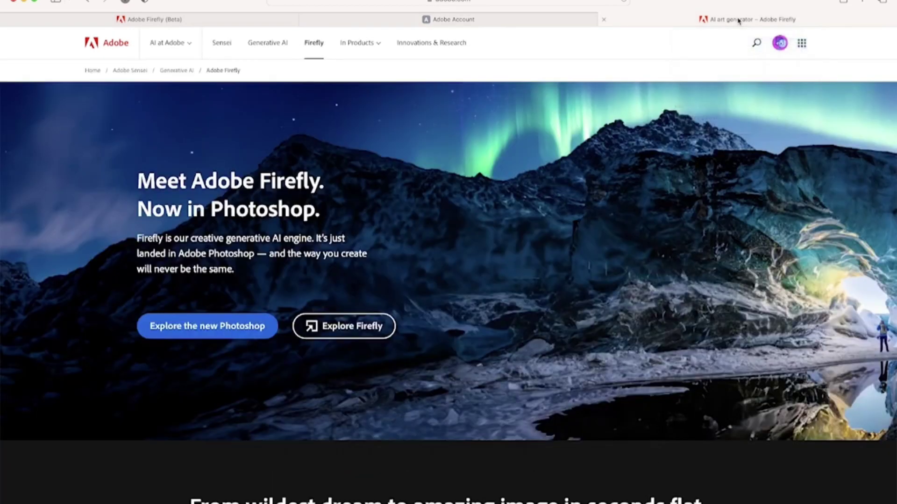
pyautogui.click(503, 4)
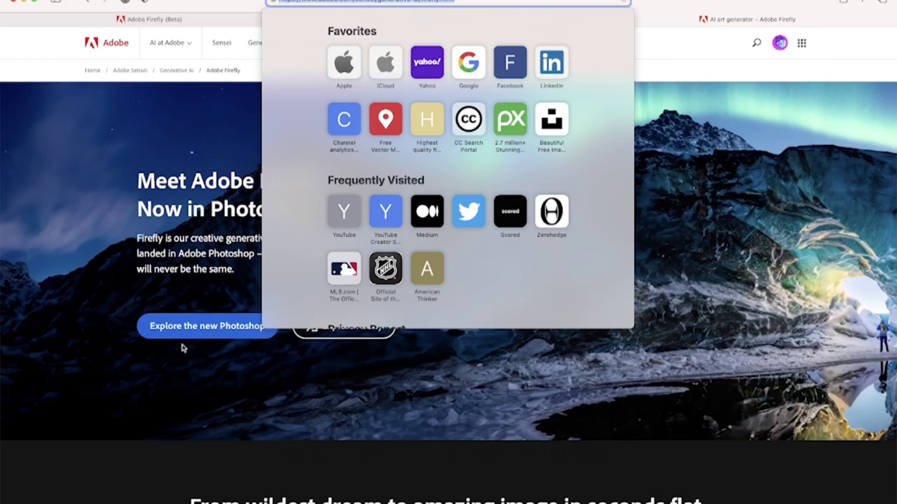
pyautogui.press('Escape')
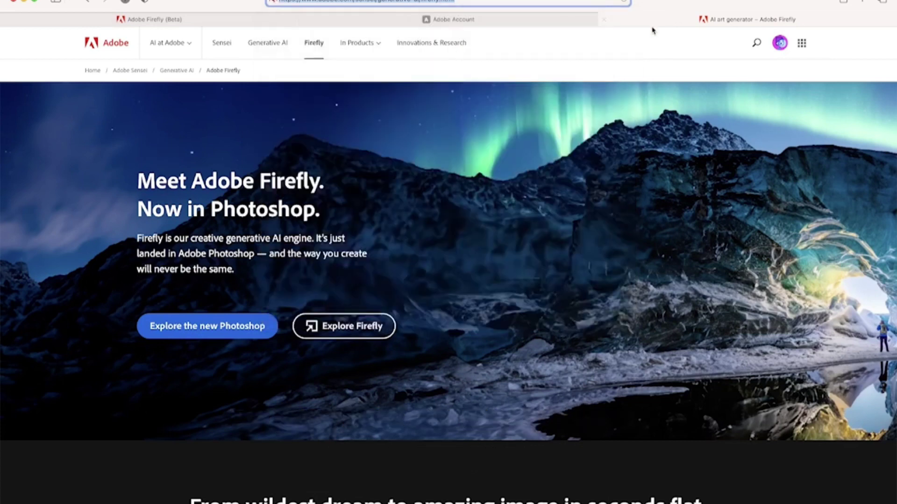
pyautogui.click(311, 47)
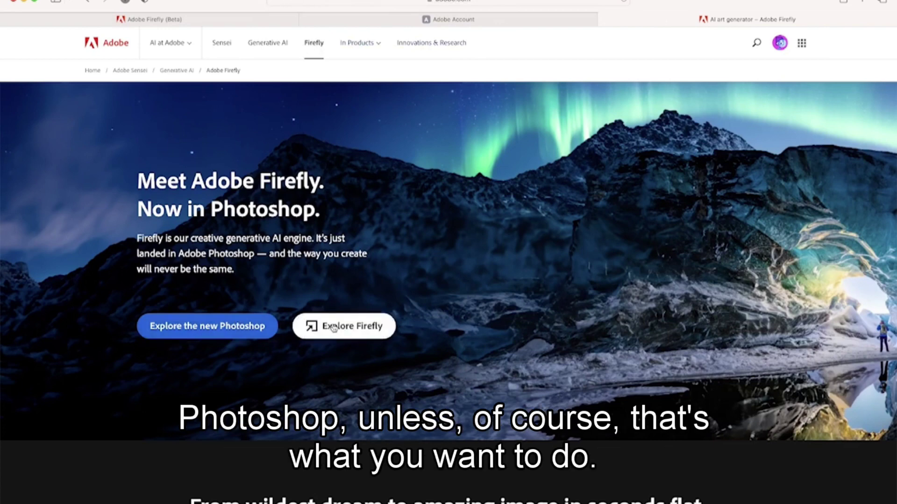
pyautogui.click(360, 329)
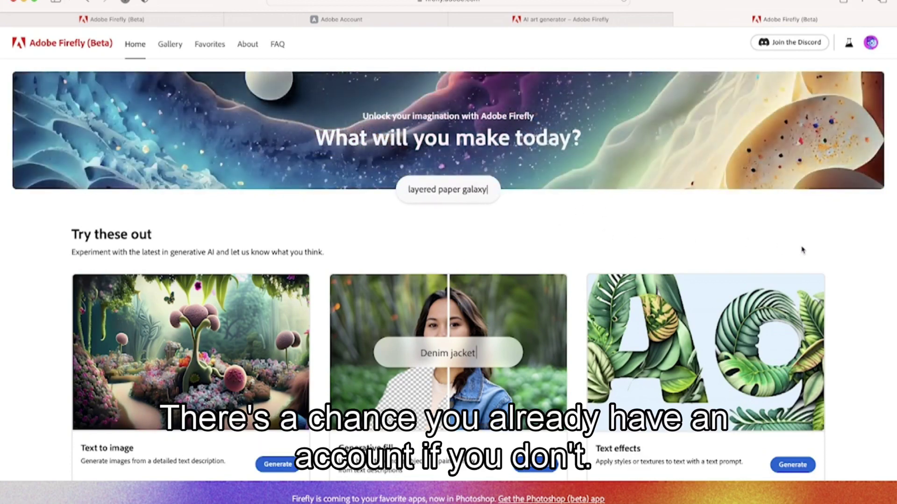
# Start the Generative fill tool from the Firefly home page.
pyautogui.scroll(-5, 856, 282)
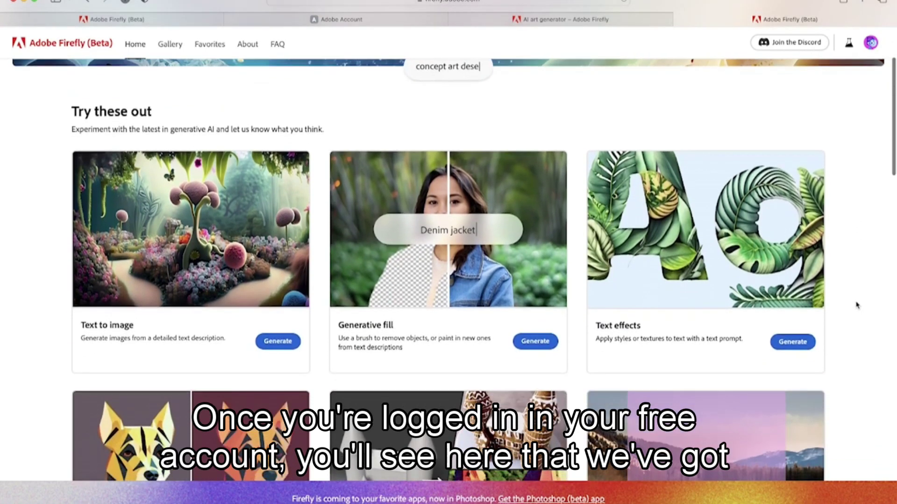
pyautogui.scroll(5, 274, 94)
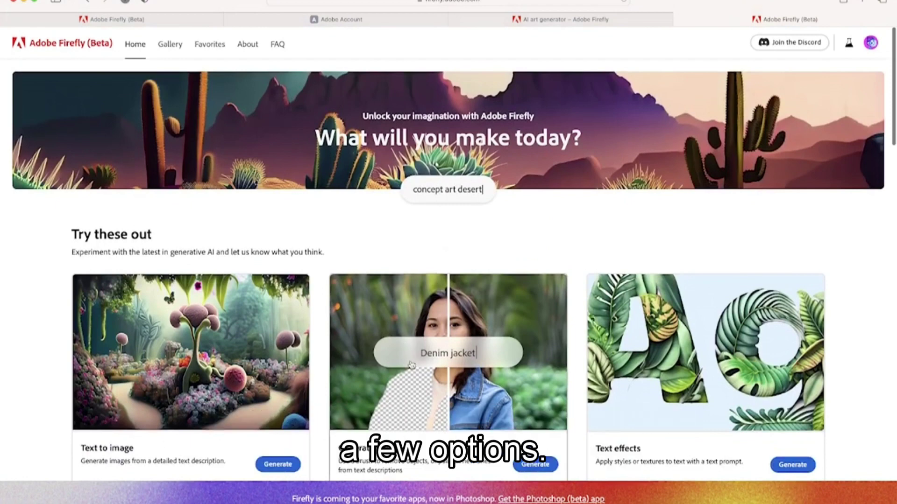
pyautogui.scroll(-4, 348, 369)
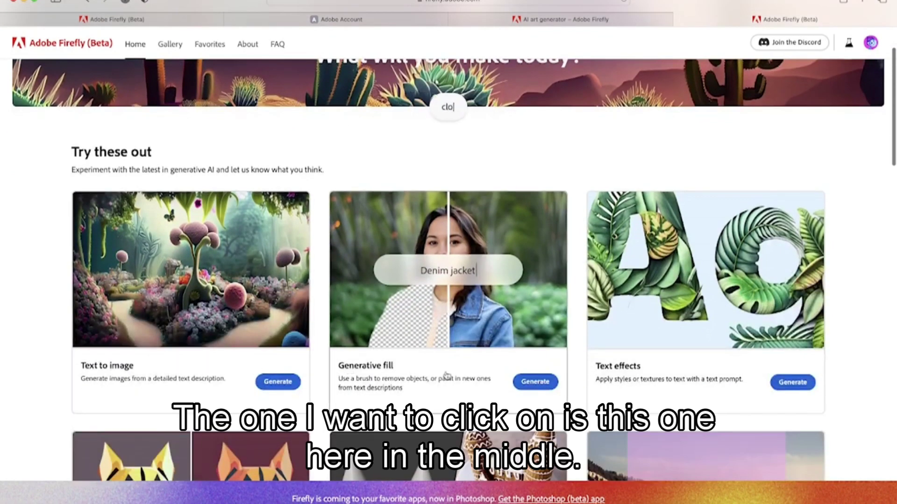
pyautogui.click(520, 383)
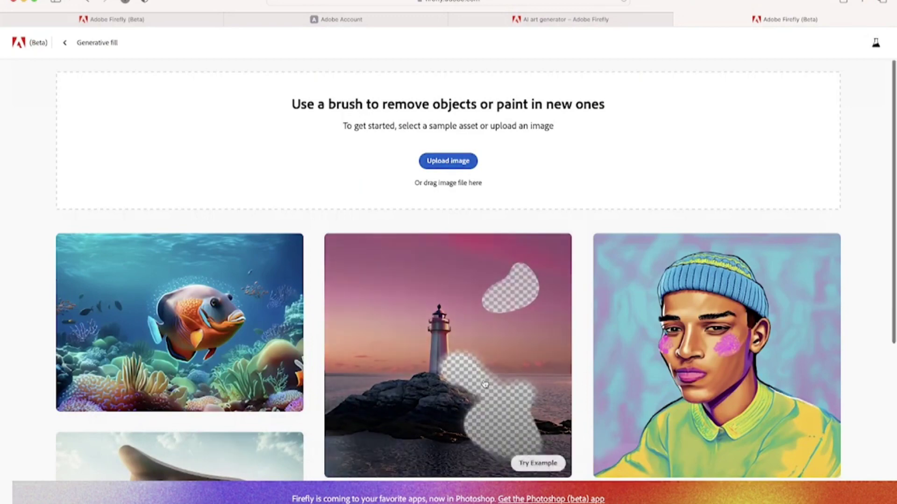
# Upload the local image of the couple with raised fists in front of the red banner into Generative fill.
pyautogui.scroll(-3, 467, 304)
pyautogui.moveTo(188, 233)
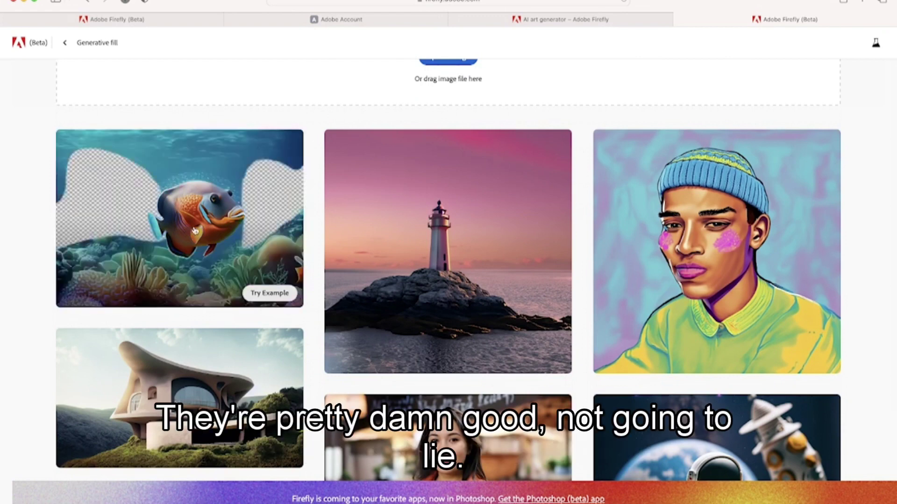
pyautogui.scroll(2, 342, 212)
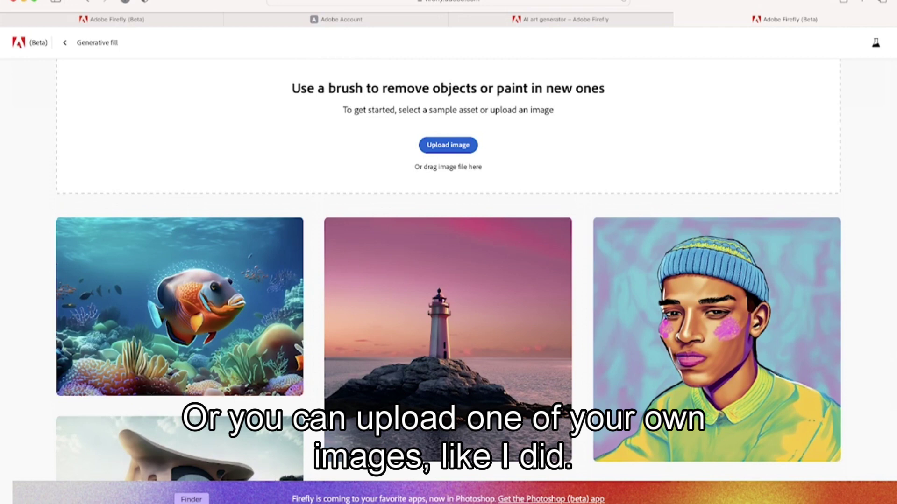
pyautogui.click(191, 500)
pyautogui.moveTo(633, 156); pyautogui.dragTo(447, 155)
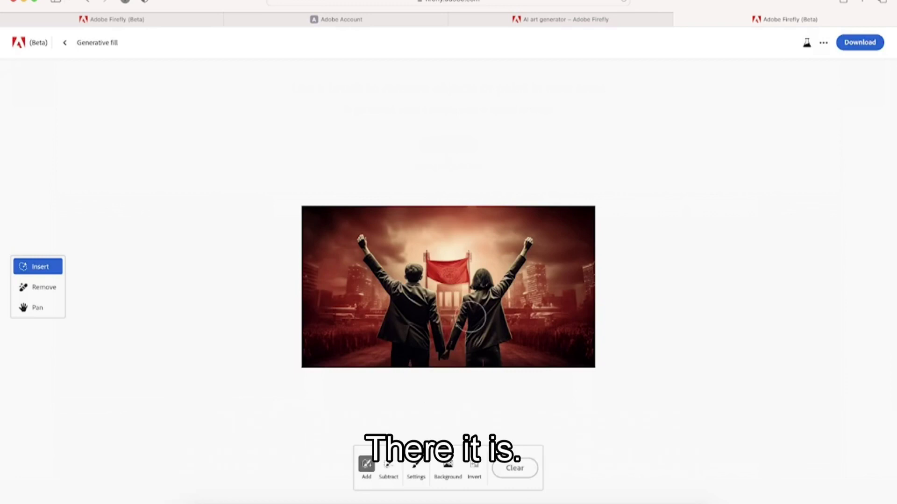
# Brush over the woman's entire raised arm, from fist to shoulder, to mark it for replacement.
pyautogui.scroll(3, 470, 316)
pyautogui.scroll(5, 450, 335)
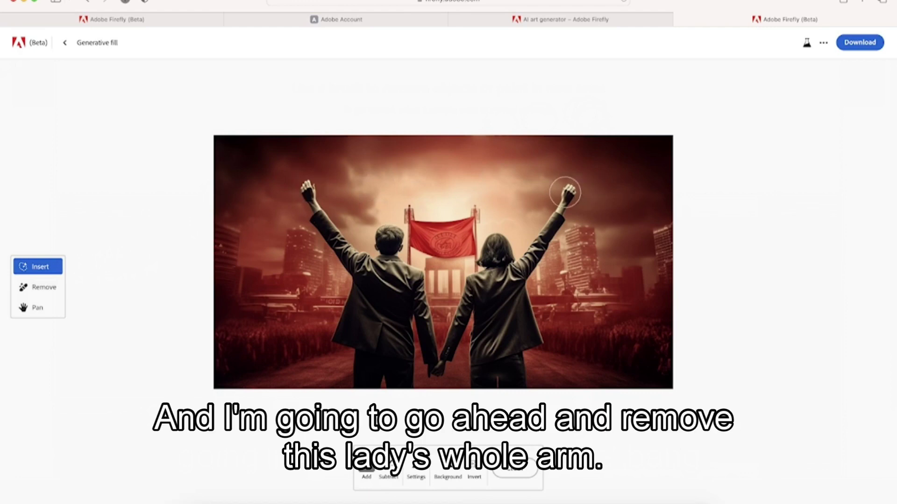
pyautogui.click(571, 190)
pyautogui.moveTo(571, 191); pyautogui.dragTo(526, 265)
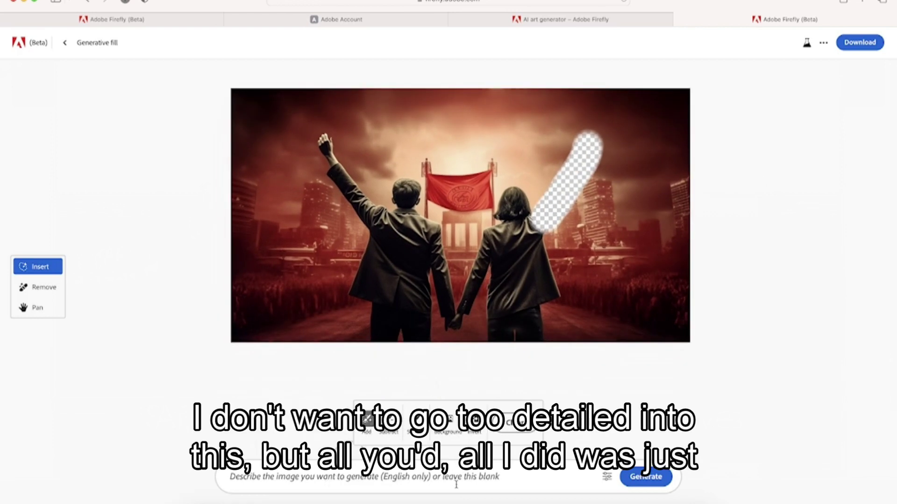
# Generate a fill for the brushed arm area with the prompt "a hotdog".
pyautogui.click(507, 479)
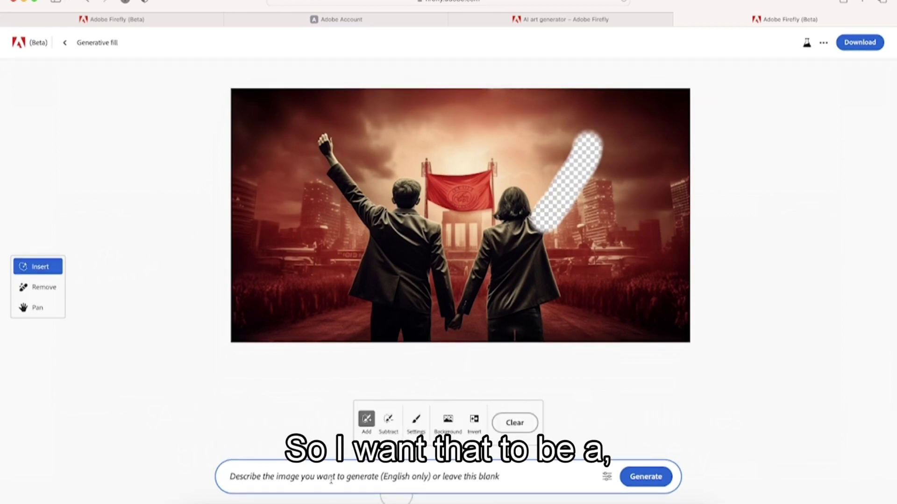
pyautogui.write('a')
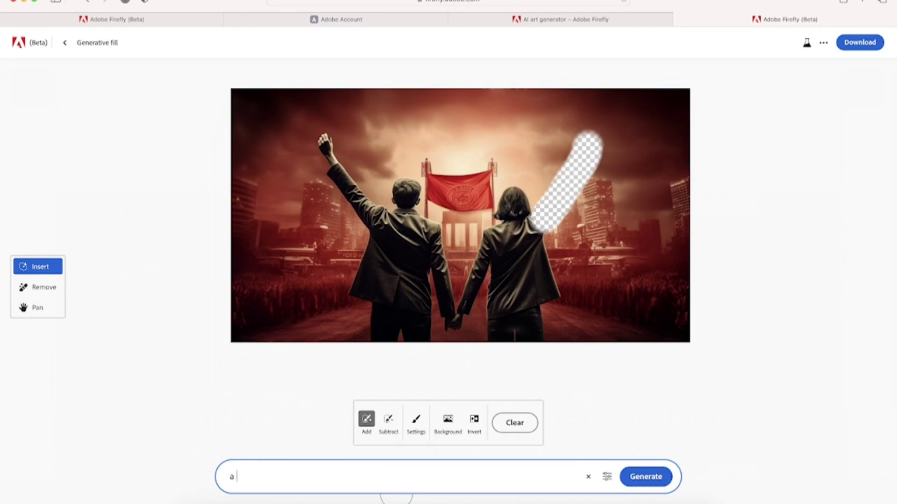
pyautogui.write(' hotdog')
pyautogui.click(646, 477)
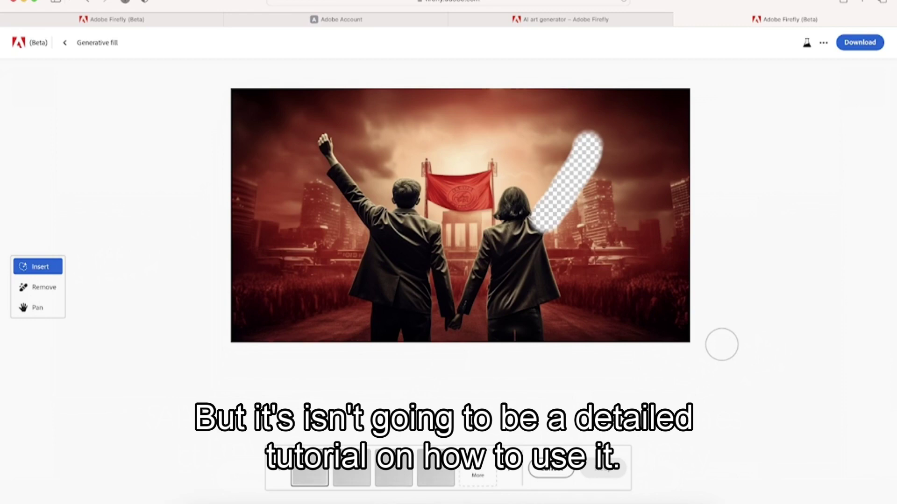
# Examine the new arm up close and compare the four generated hotdog variations.
pyautogui.scroll(5, 621, 159)
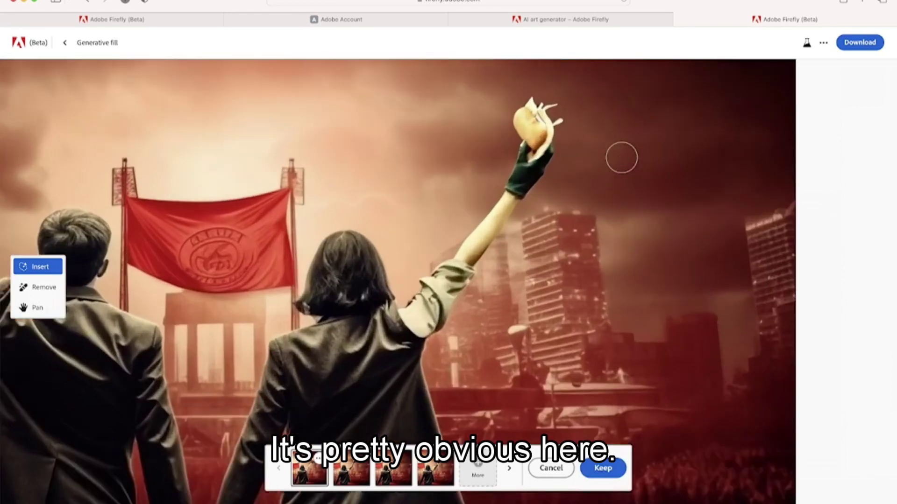
pyautogui.scroll(-5, 621, 159)
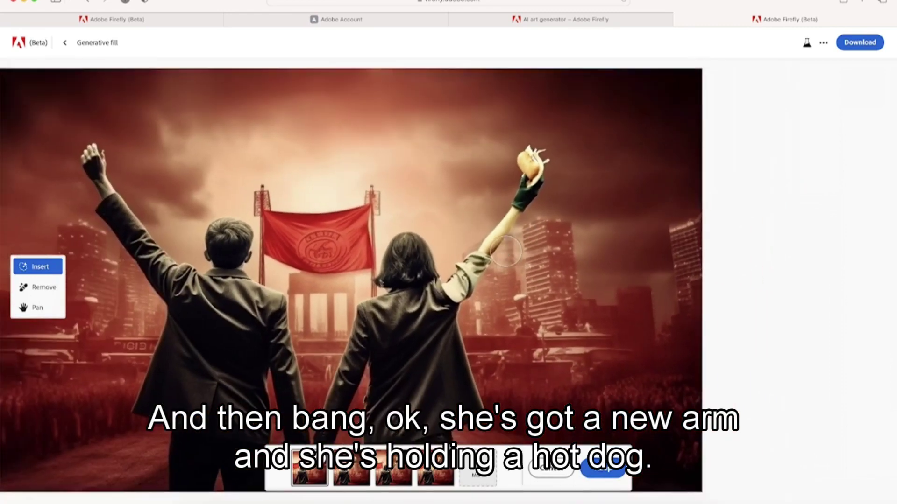
pyautogui.scroll(-2, 505, 252)
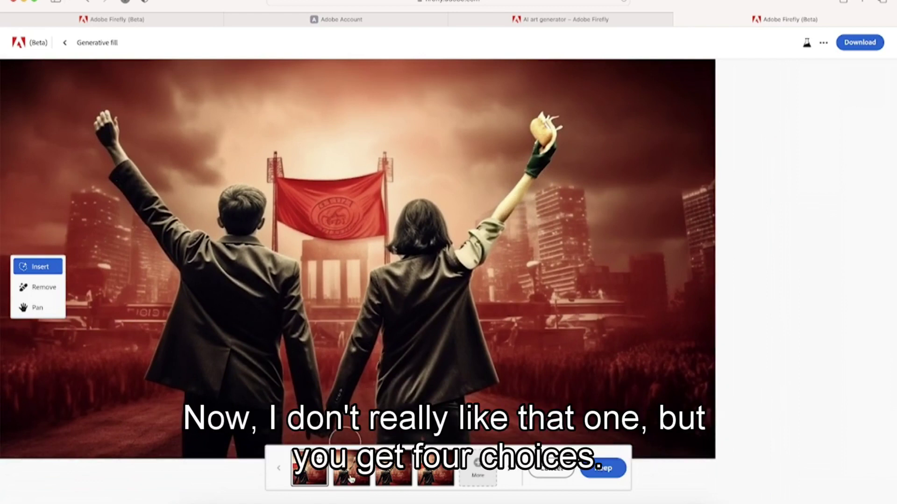
pyautogui.click(351, 477)
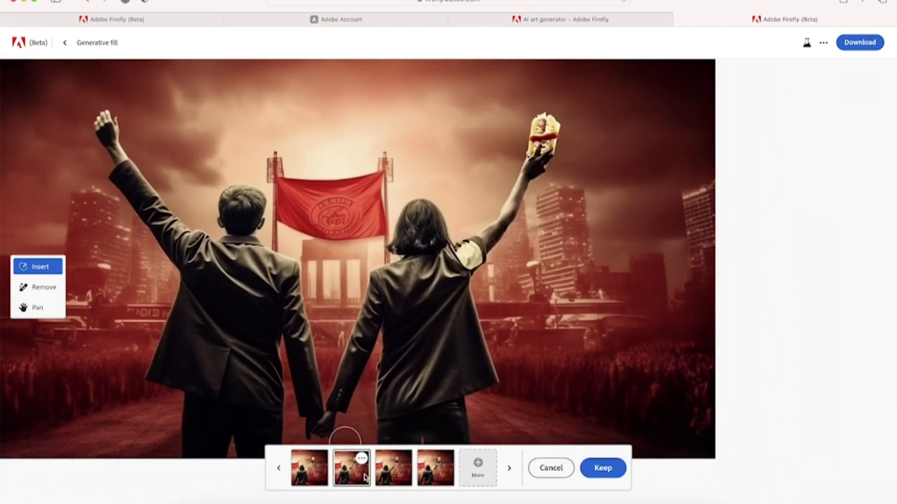
pyautogui.click(397, 476)
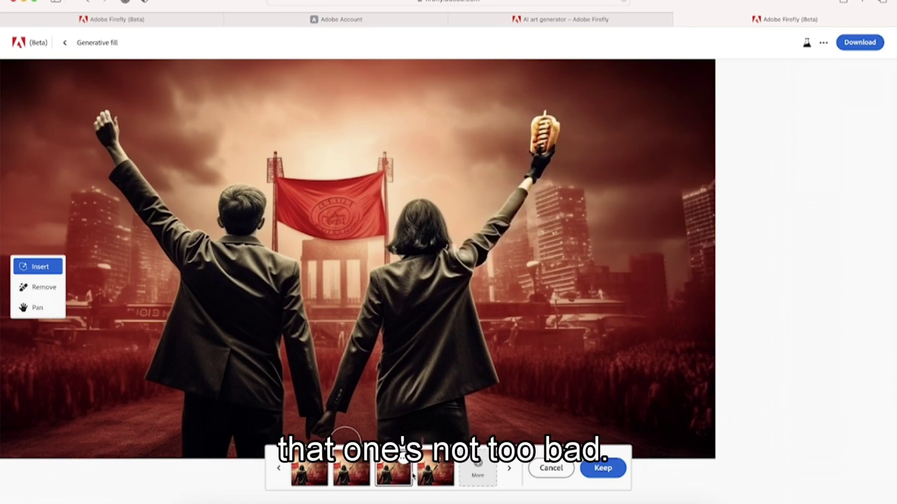
pyautogui.click(439, 475)
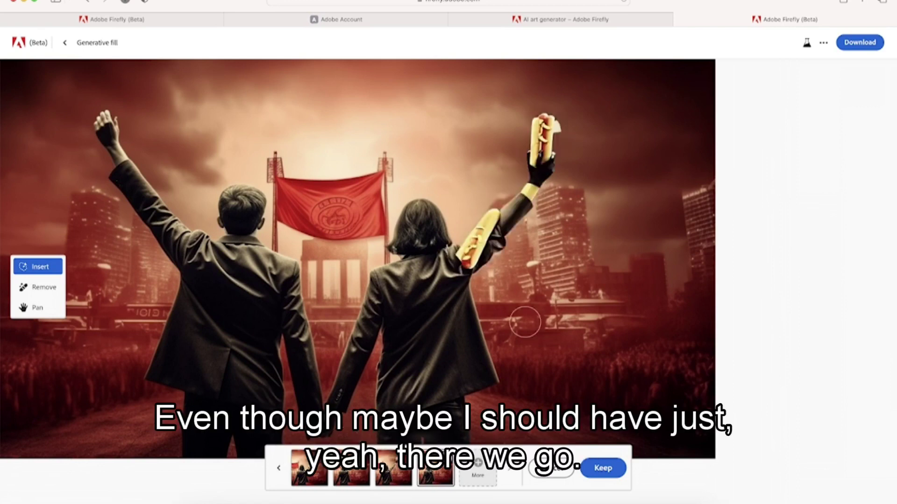
# Discard the hotdog variations and clear the brushed area on the woman's arm.
pyautogui.scroll(-5, 443, 296)
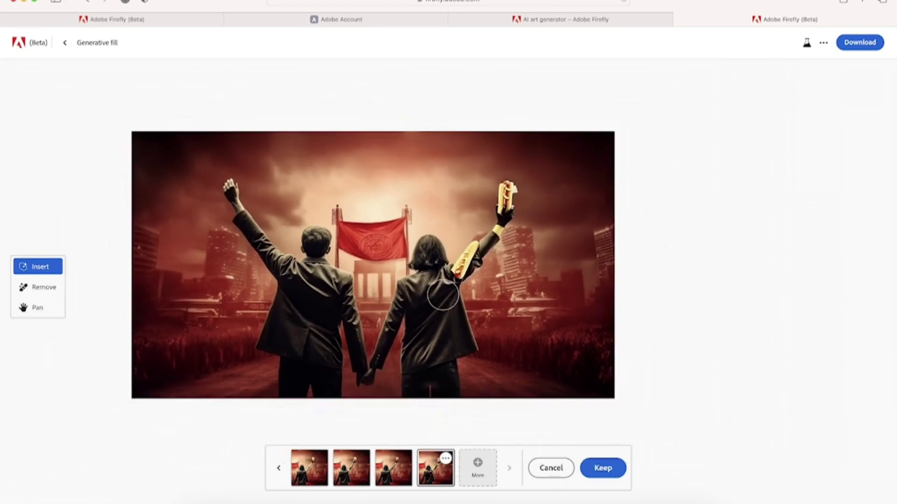
pyautogui.scroll(1, 443, 296)
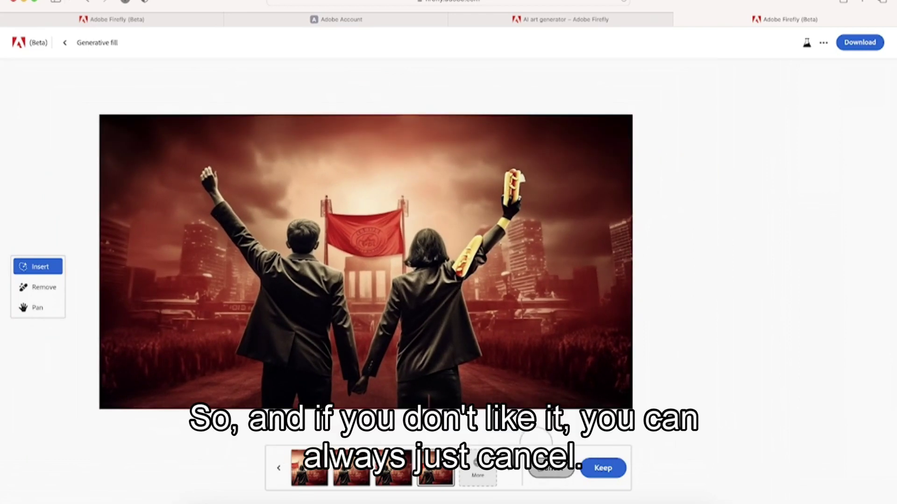
pyautogui.click(550, 467)
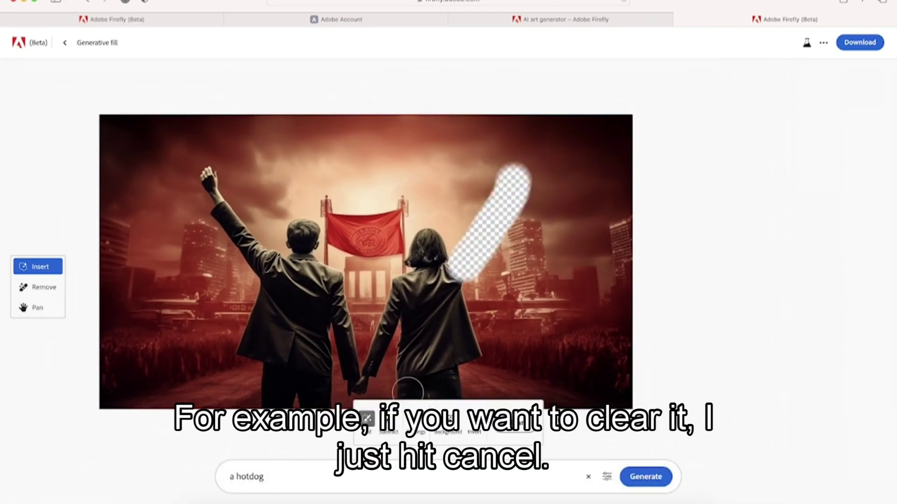
pyautogui.click(515, 425)
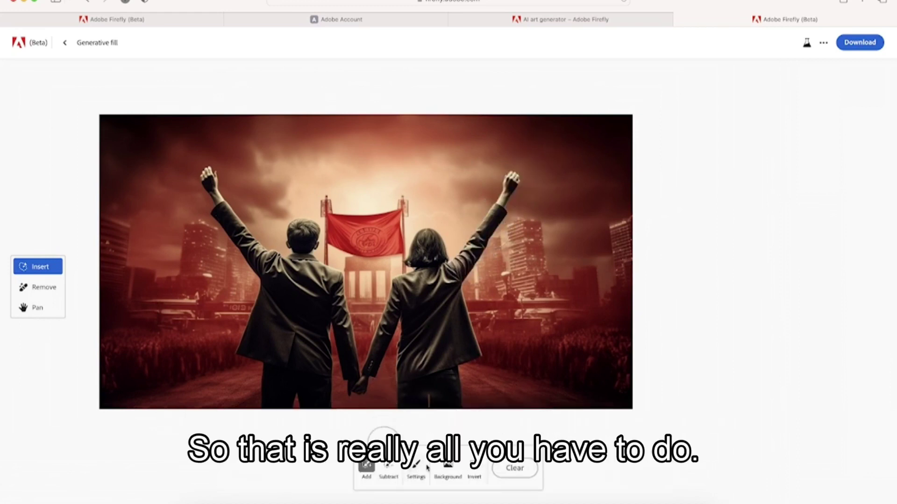
# Select the image's background automatically and generate a replacement with the prompt "in a forest".
pyautogui.click(450, 467)
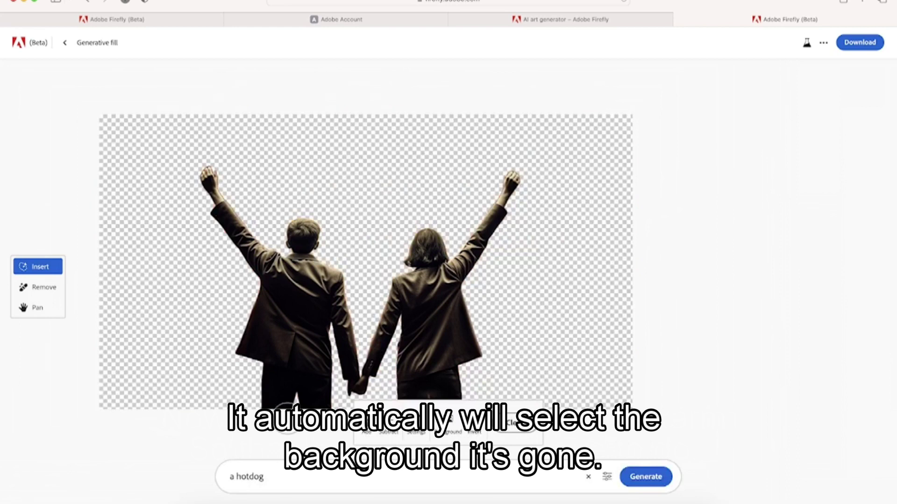
pyautogui.moveTo(266, 477); pyautogui.dragTo(212, 476)
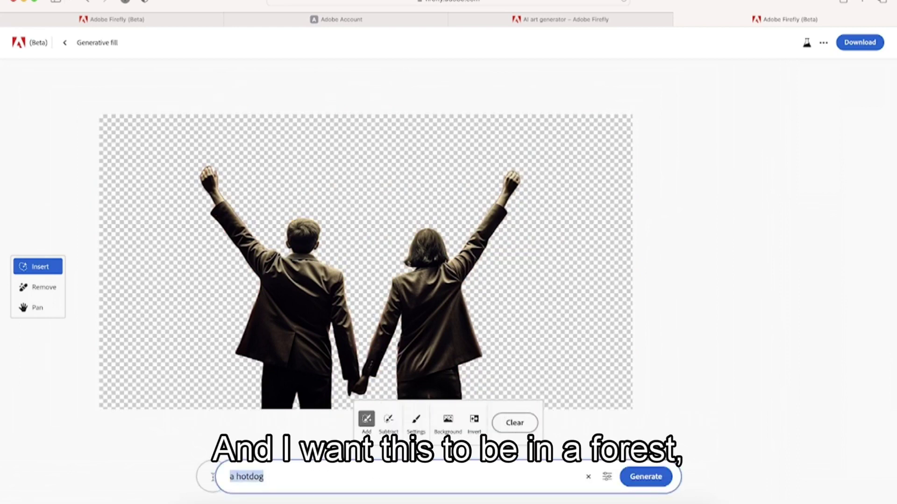
pyautogui.write('in a forest')
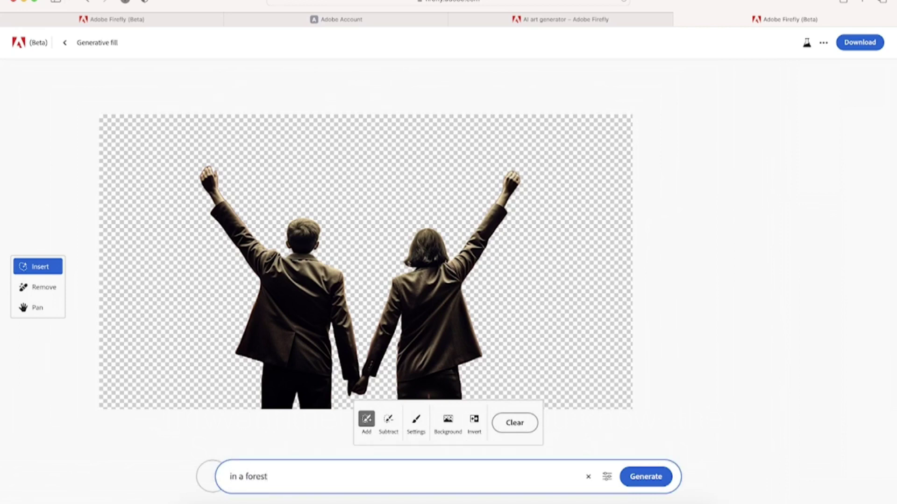
pyautogui.click(646, 477)
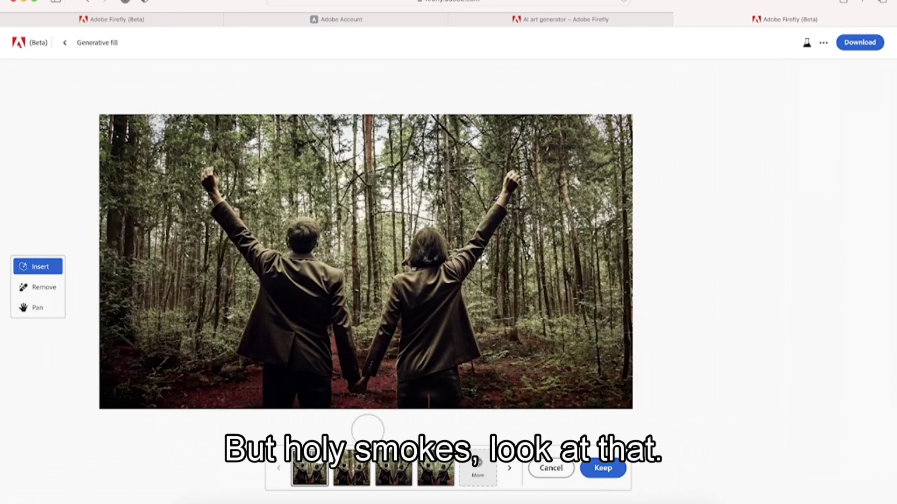
# Preview the second, third and fourth generated forest backgrounds behind the couple.
pyautogui.click(358, 470)
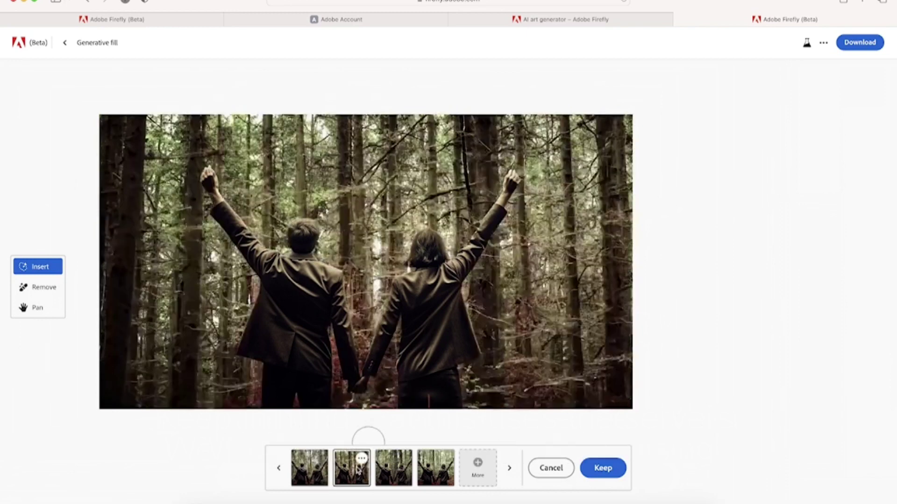
pyautogui.click(390, 469)
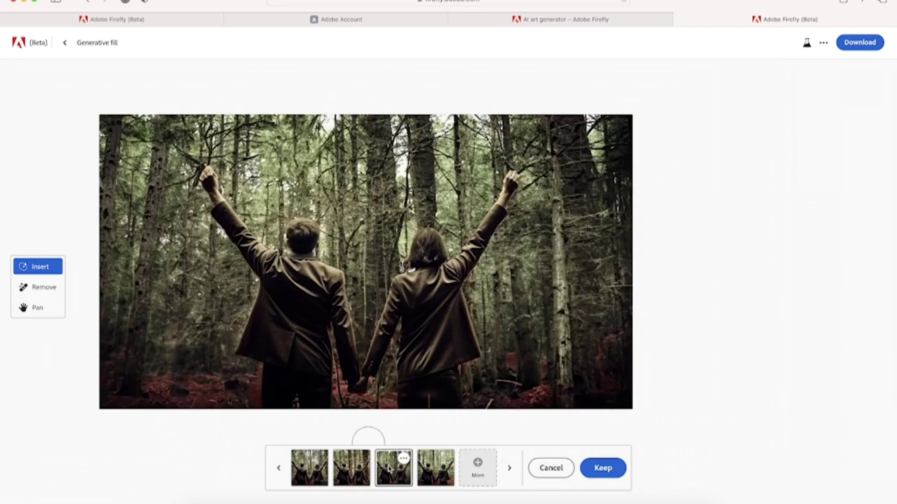
pyautogui.click(436, 468)
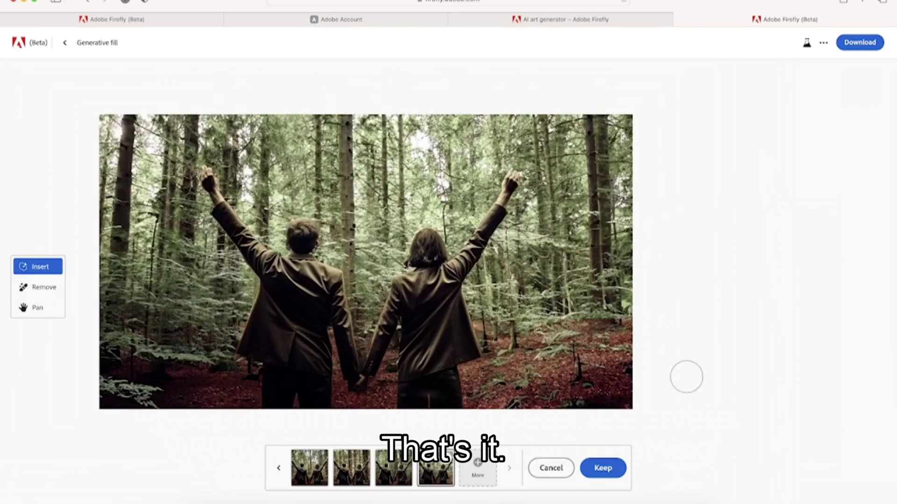